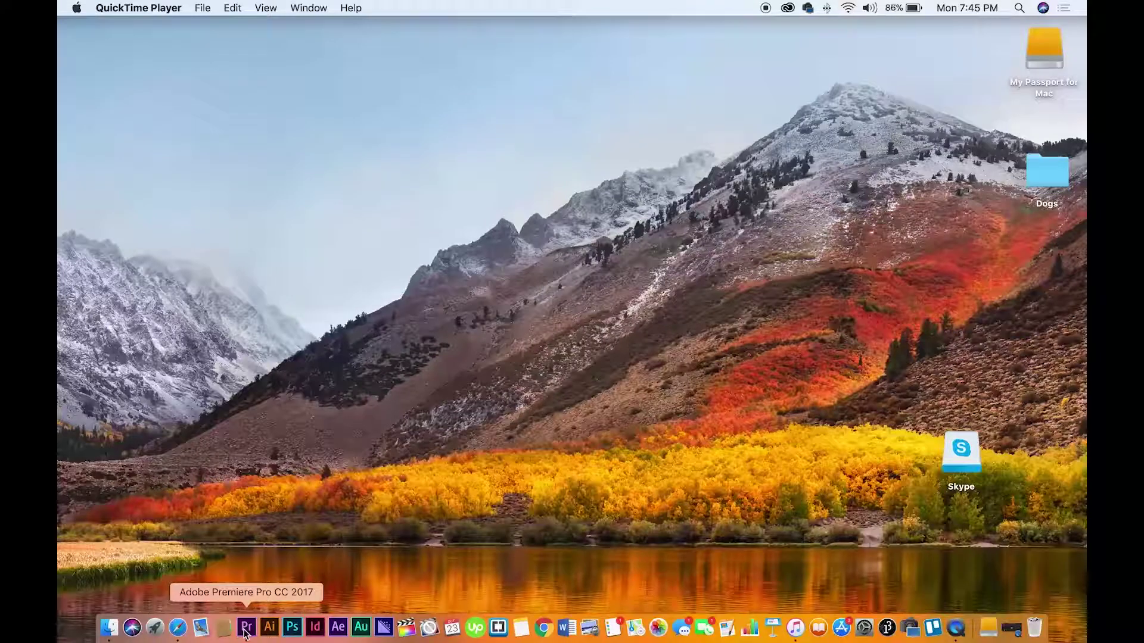
Launch Premiere Pro from the Dock and bring up the New Project dialog from the Start window
left_click(244, 629)
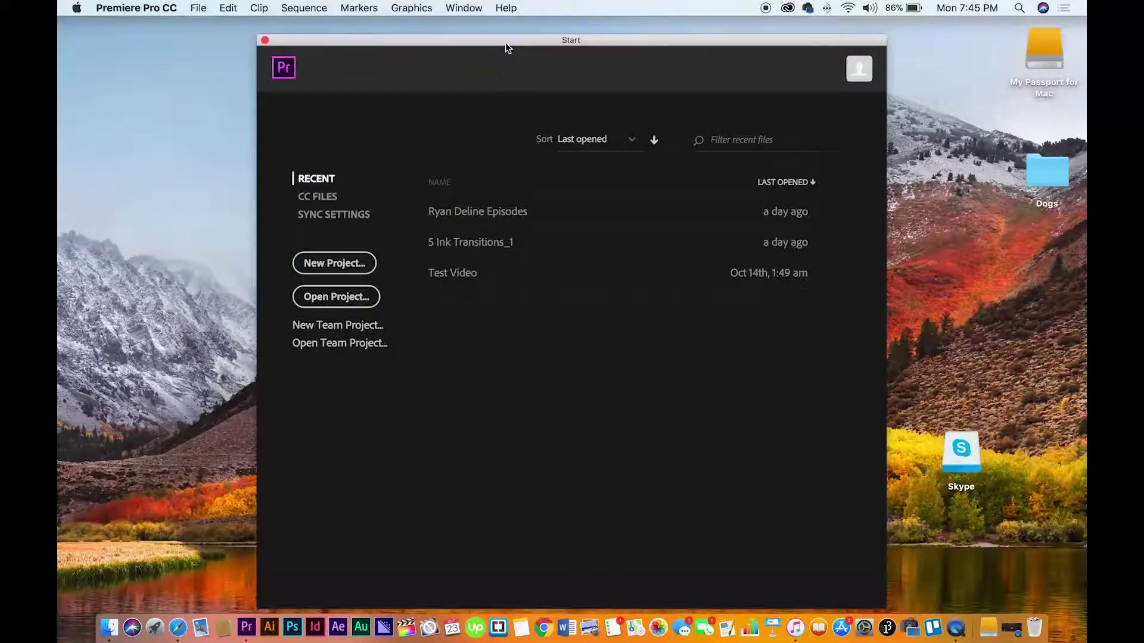
left_click_drag(506, 45, 519, 27)
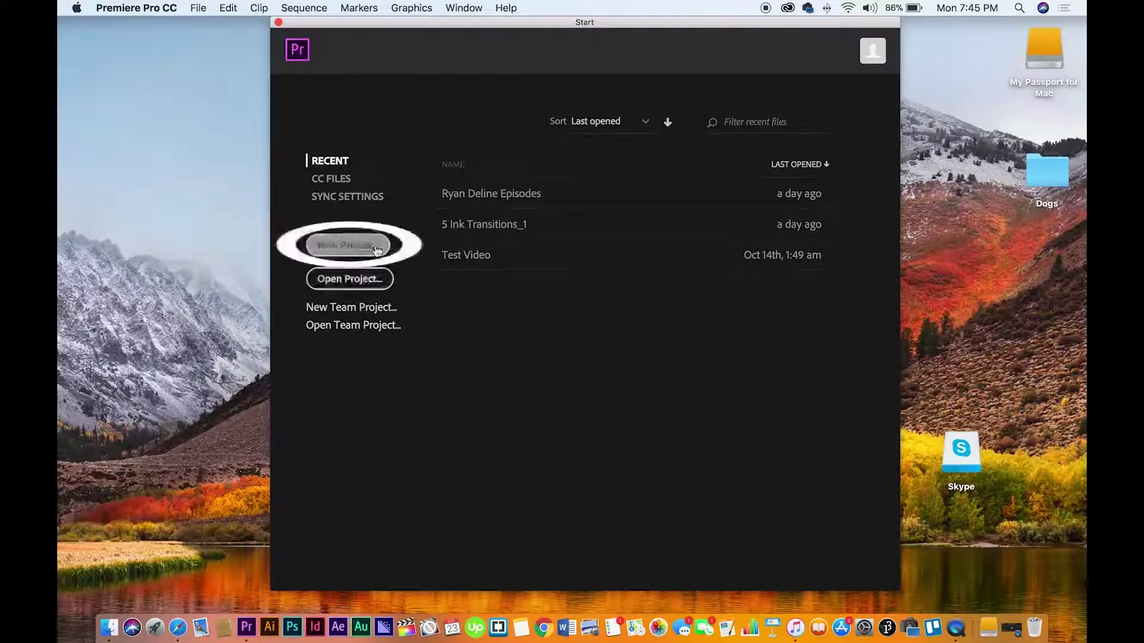
left_click(340, 249)
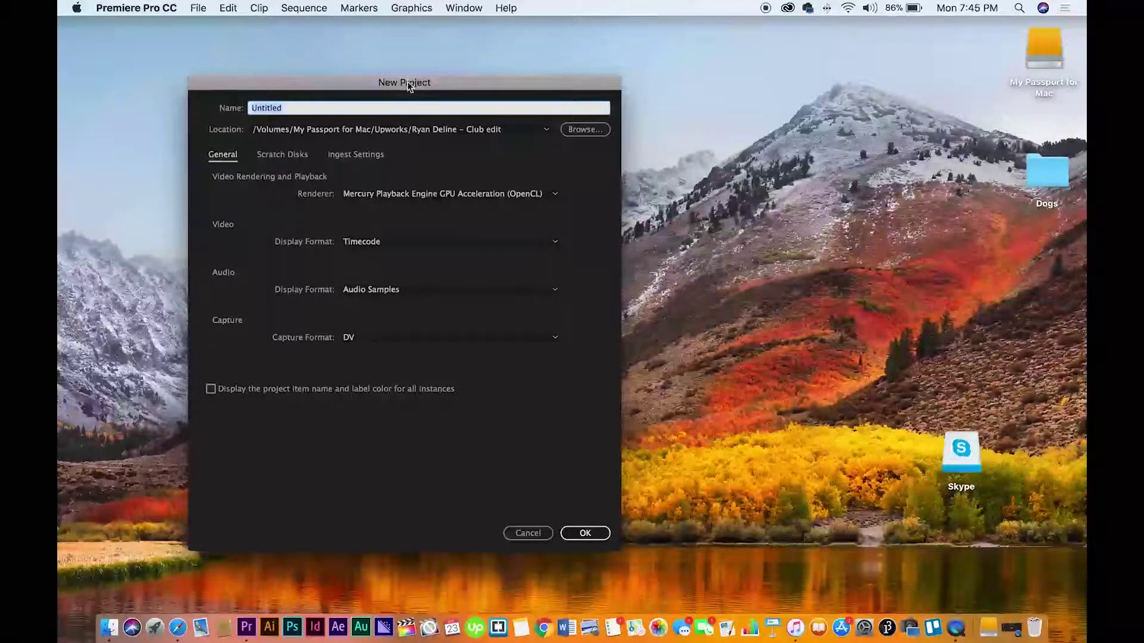
left_click_drag(407, 82, 619, 77)
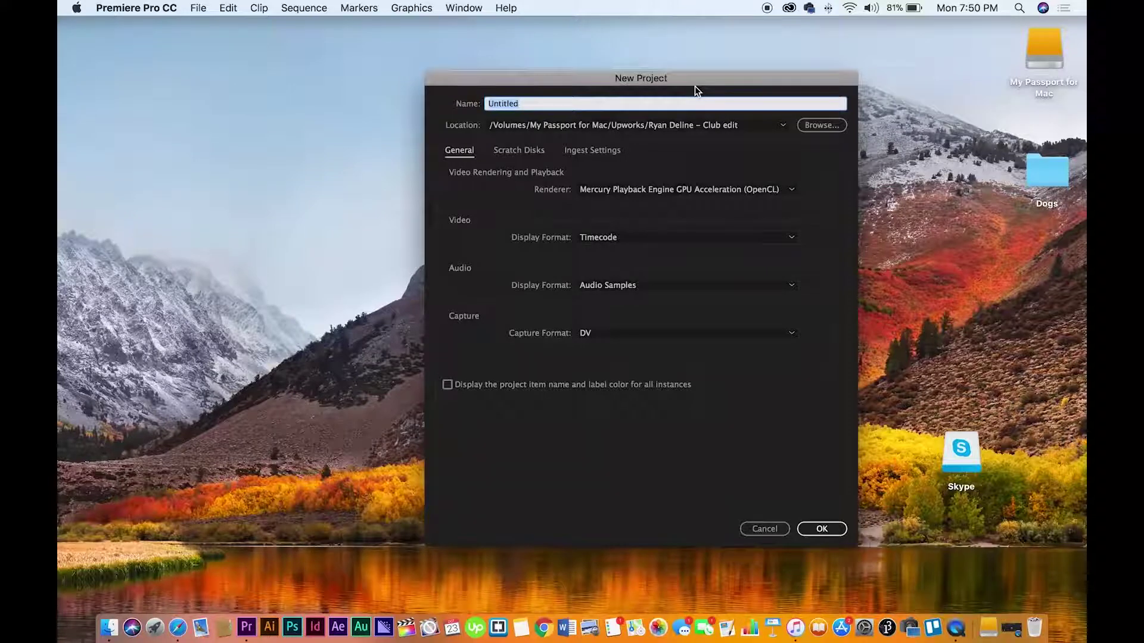
Name the new project 'Dog Edit' and confirm it with OK
left_click_drag(694, 86, 608, 87)
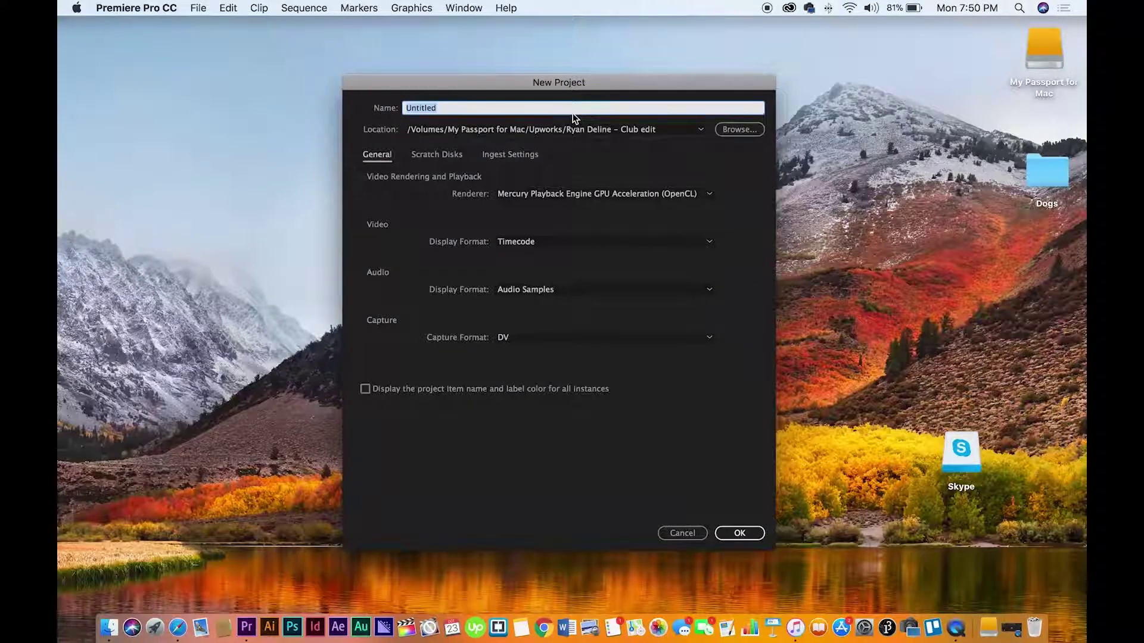
type("D")
type("og Edit")
left_click(751, 536)
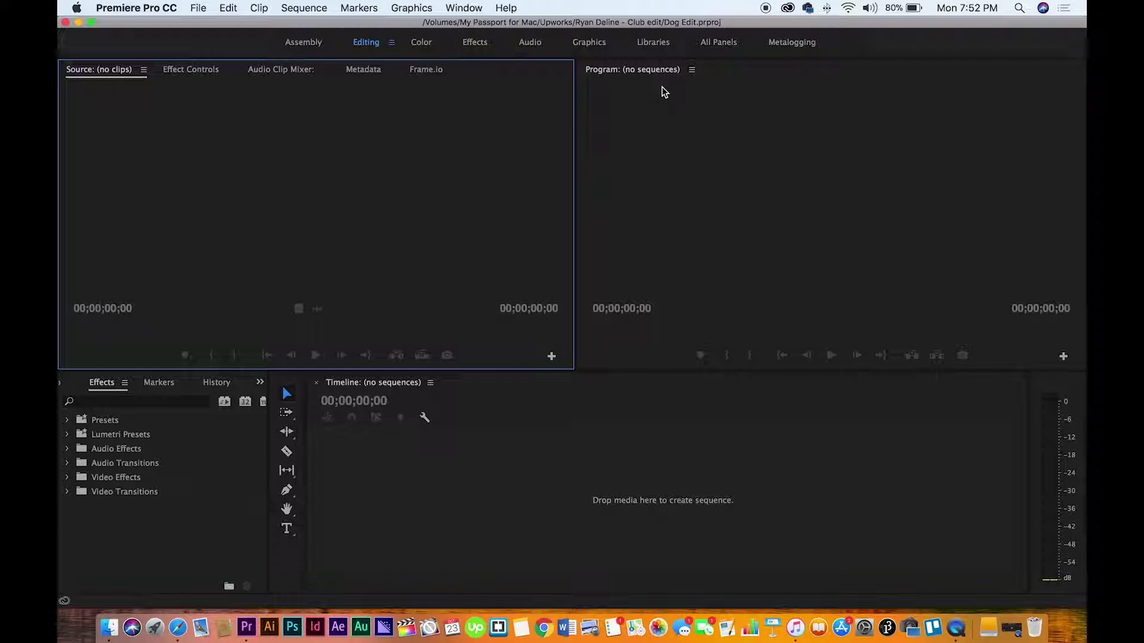
Narrow the Premiere window from its right edge to expose the desktop's Dogs folder
left_click_drag(1086, 179, 851, 180)
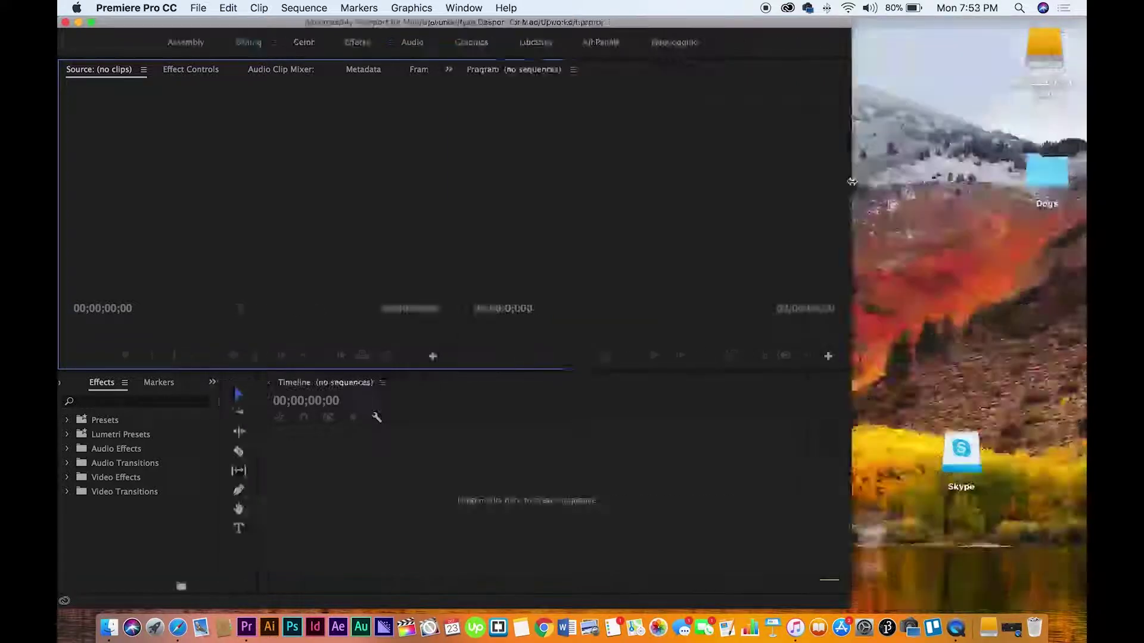
Open the Dogs folder beside Premiere and show the Project panel's media list
double_click(1046, 175)
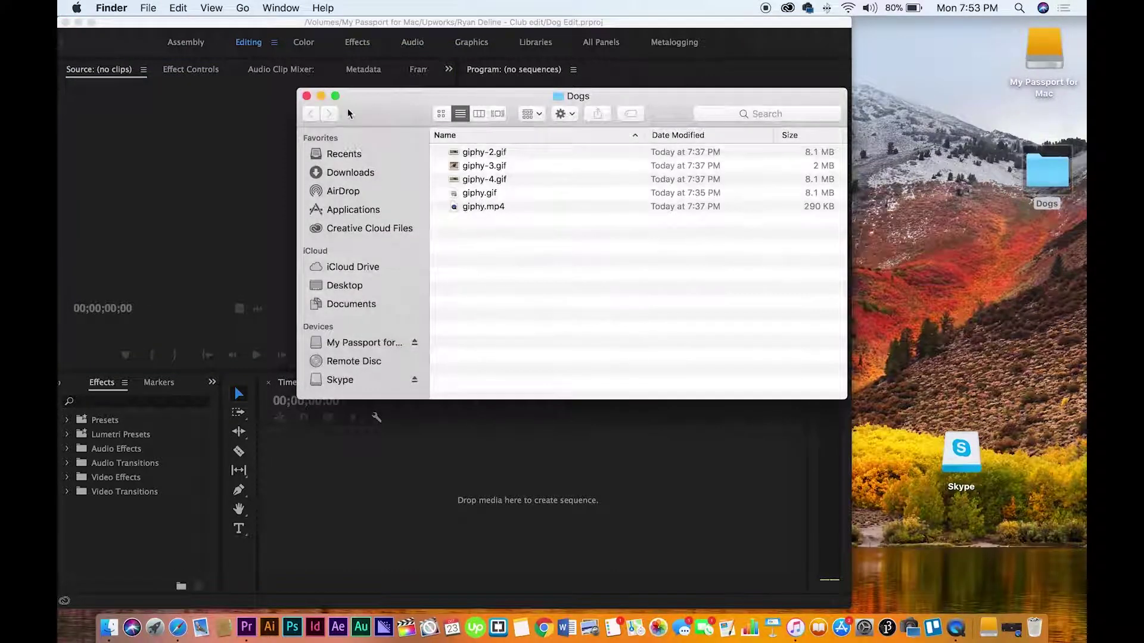
left_click_drag(349, 113, 684, 119)
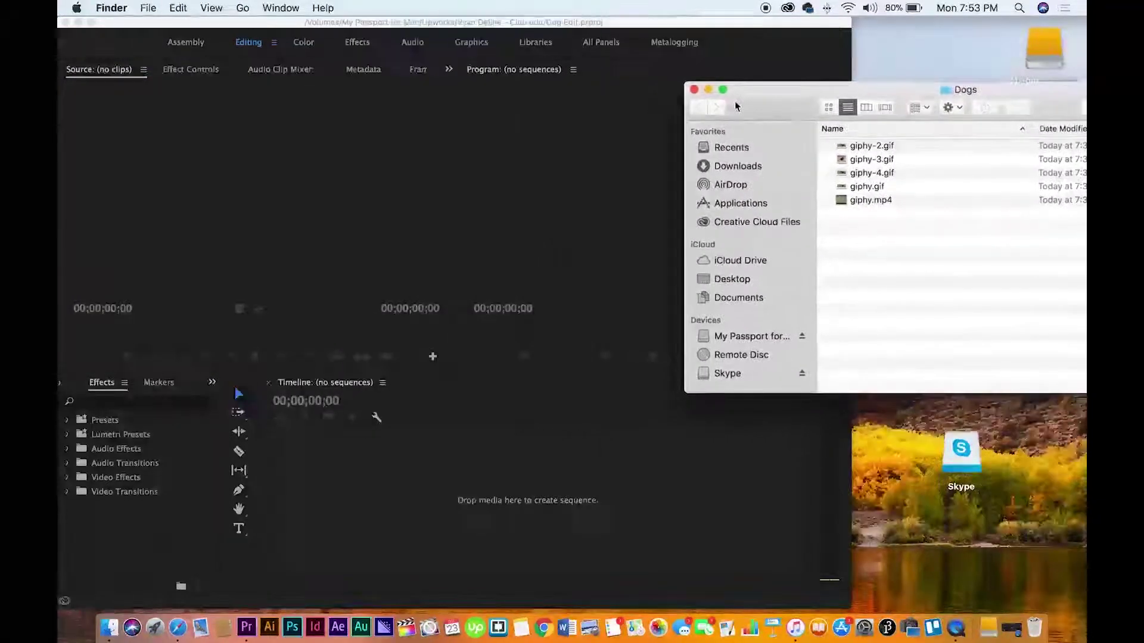
left_click_drag(683, 118, 784, 97)
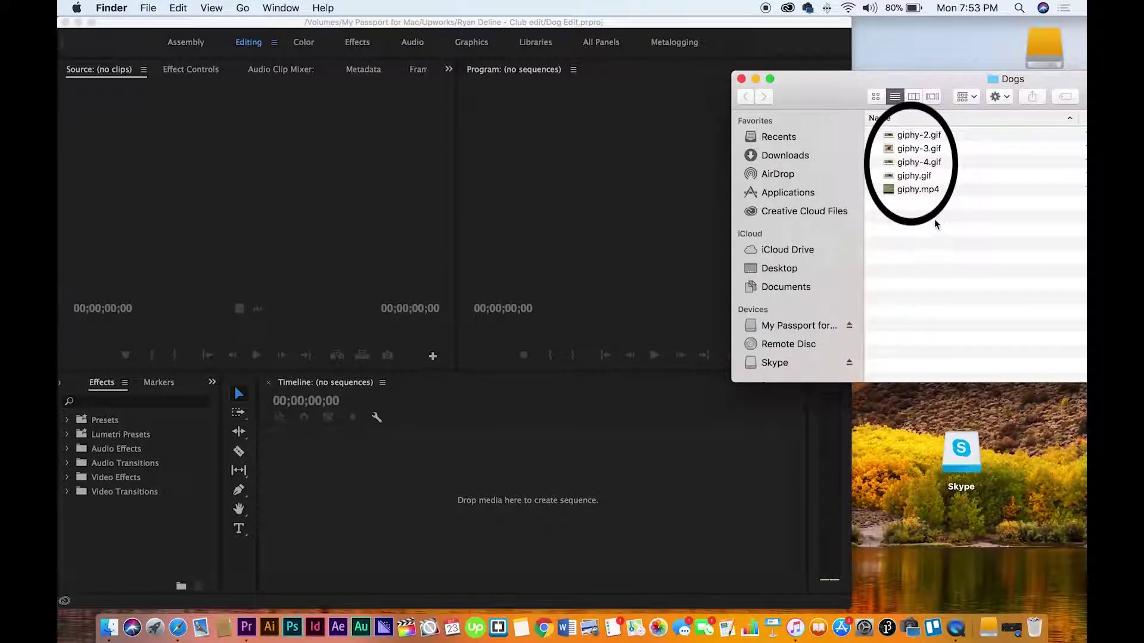
left_click(77, 398)
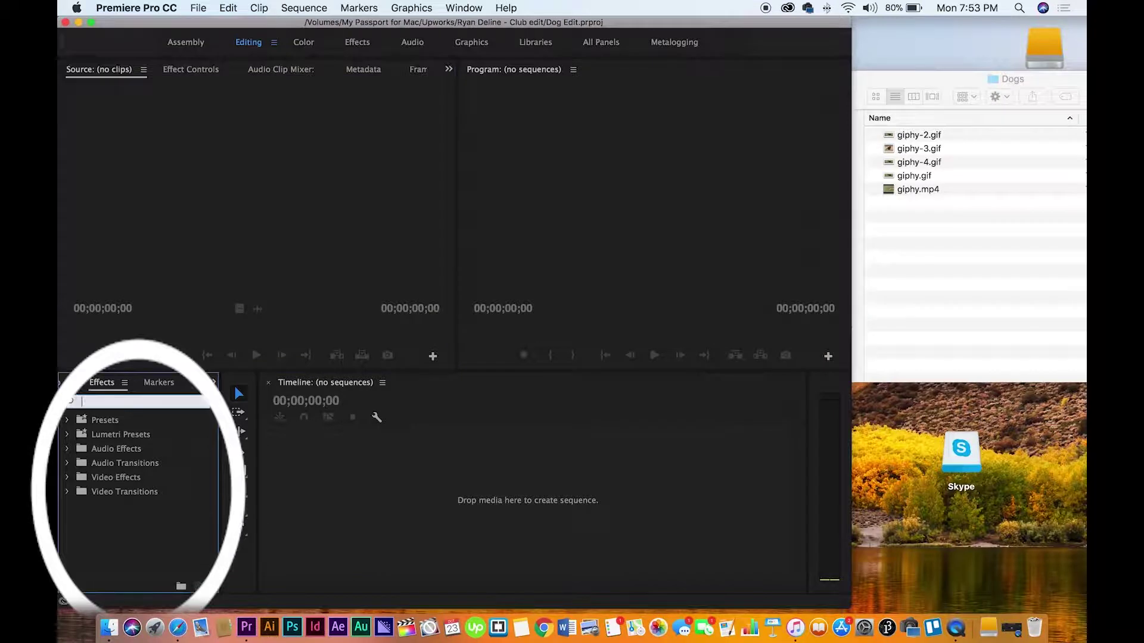
left_click(77, 383)
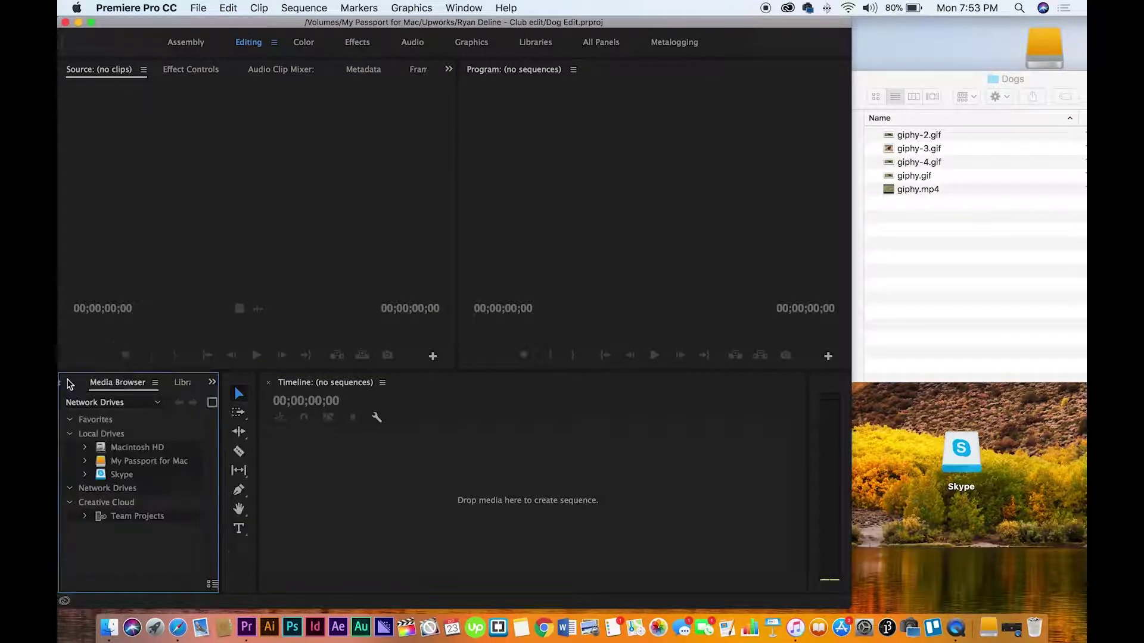
left_click(71, 383)
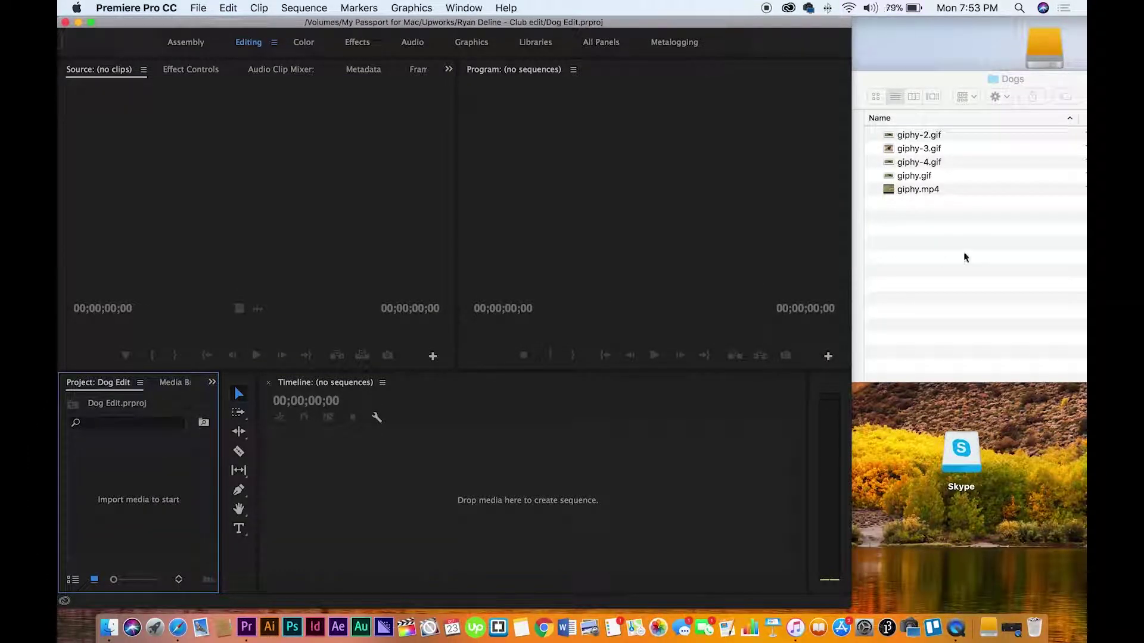
Drag all five dog clips from Finder into the Project panel, then widen Premiere again
left_click(942, 190)
mouse_move(944, 207)
left_mouse_down()
mouse_move(930, 134)
mouse_move(150, 487)
left_mouse_up()
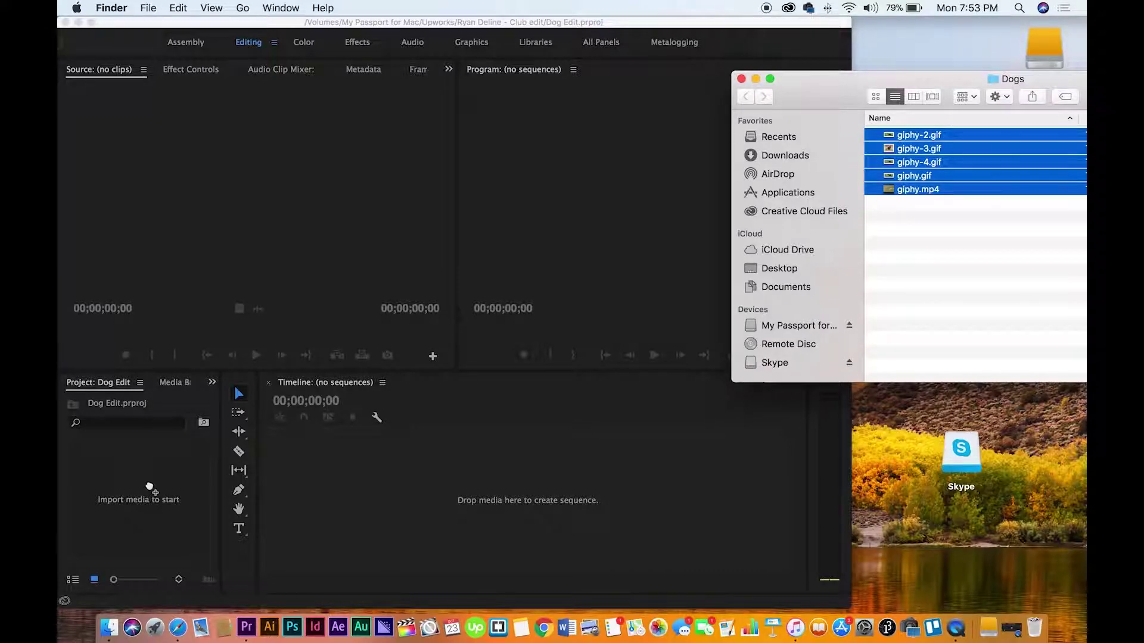
left_click_drag(149, 486, 149, 485)
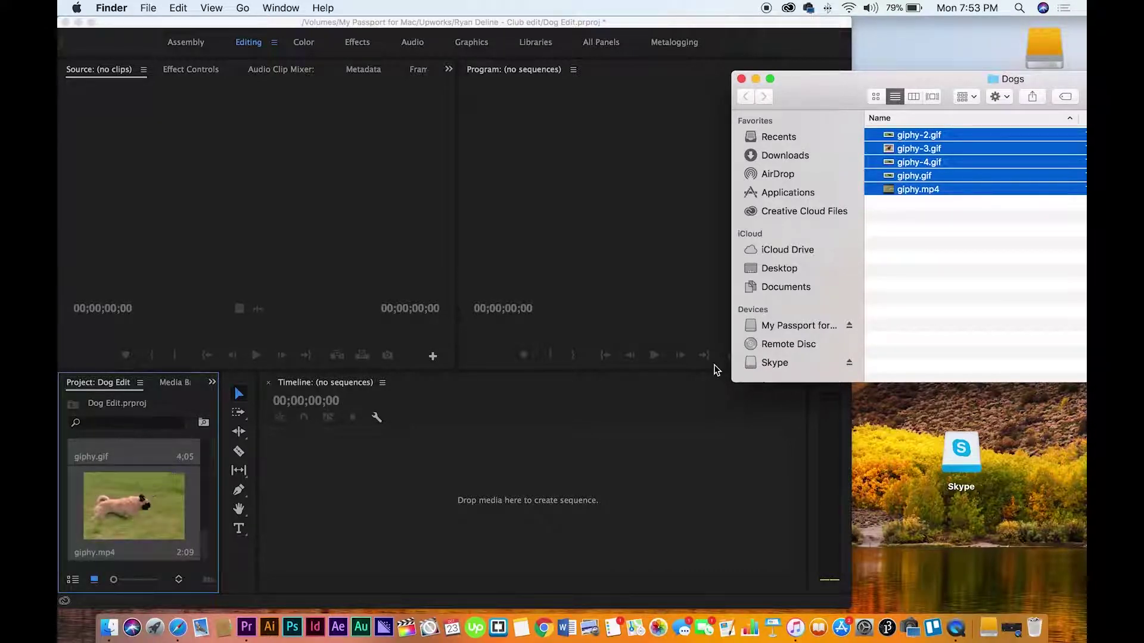
left_click(815, 431)
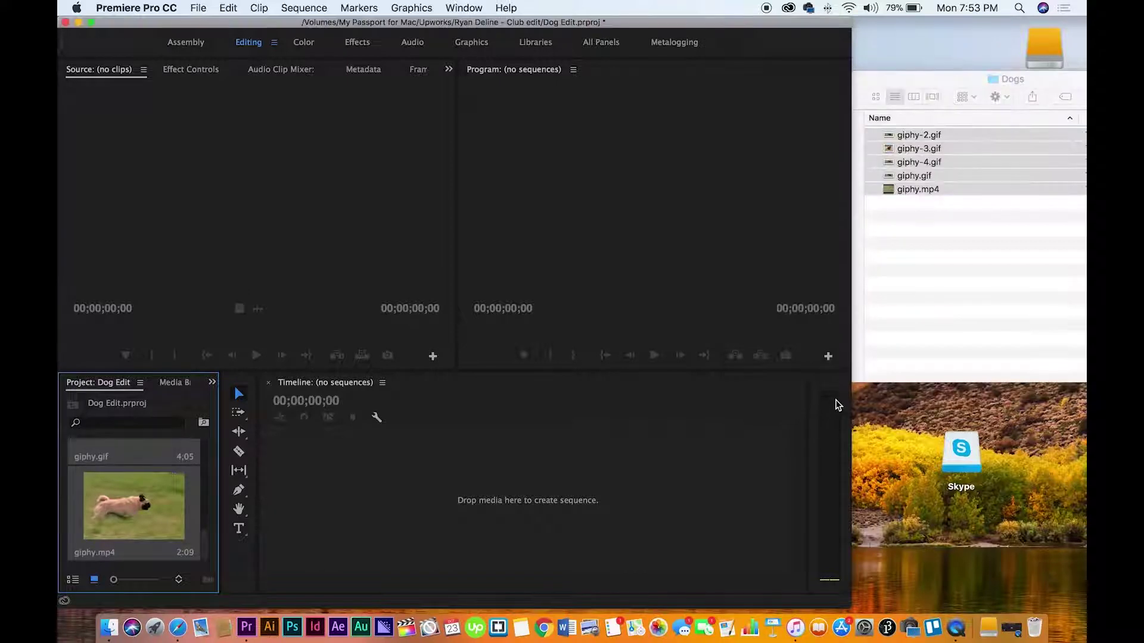
left_click_drag(852, 386, 925, 373)
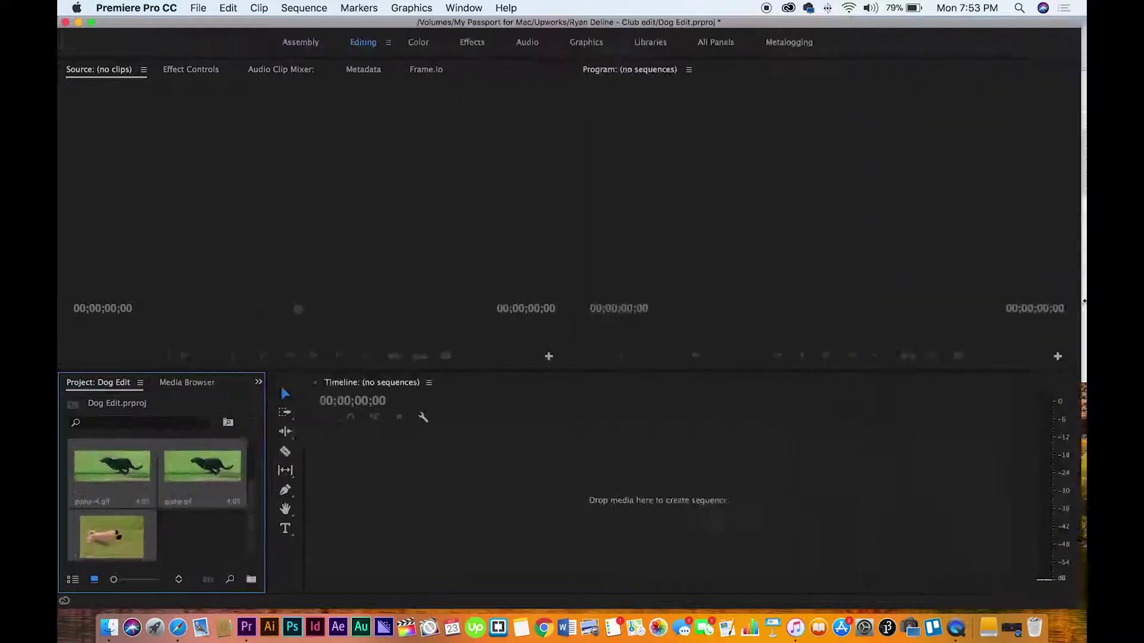
Import every giphy dog file from the Desktop's Dogs folder through File > Import
left_click_drag(1083, 302, 1083, 290)
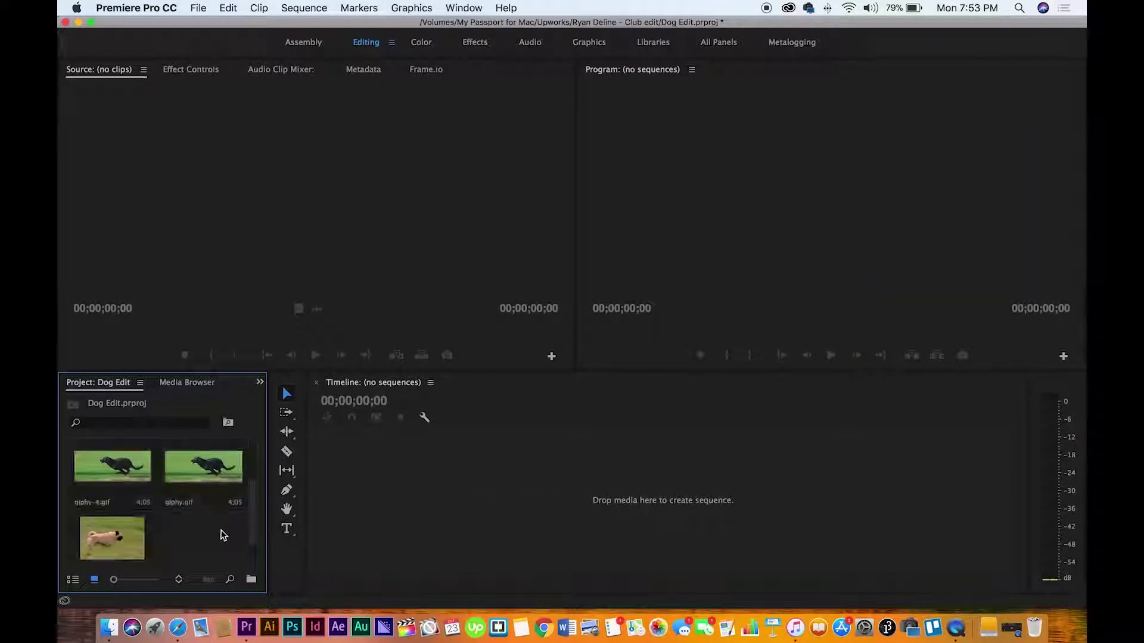
left_click_drag(255, 525, 255, 488)
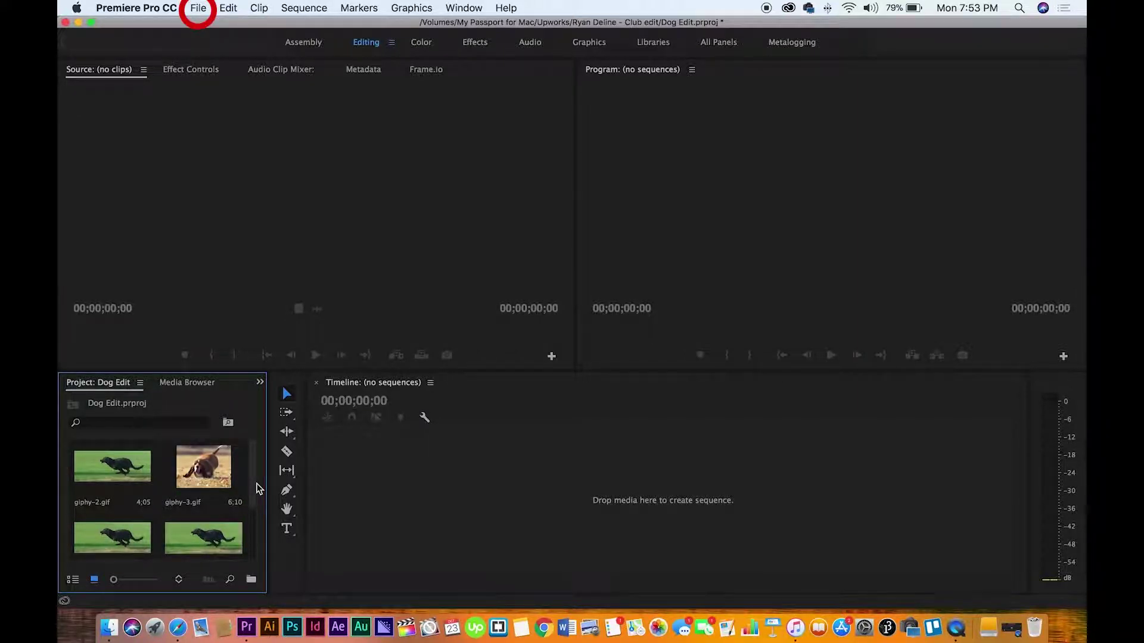
left_click(199, 7)
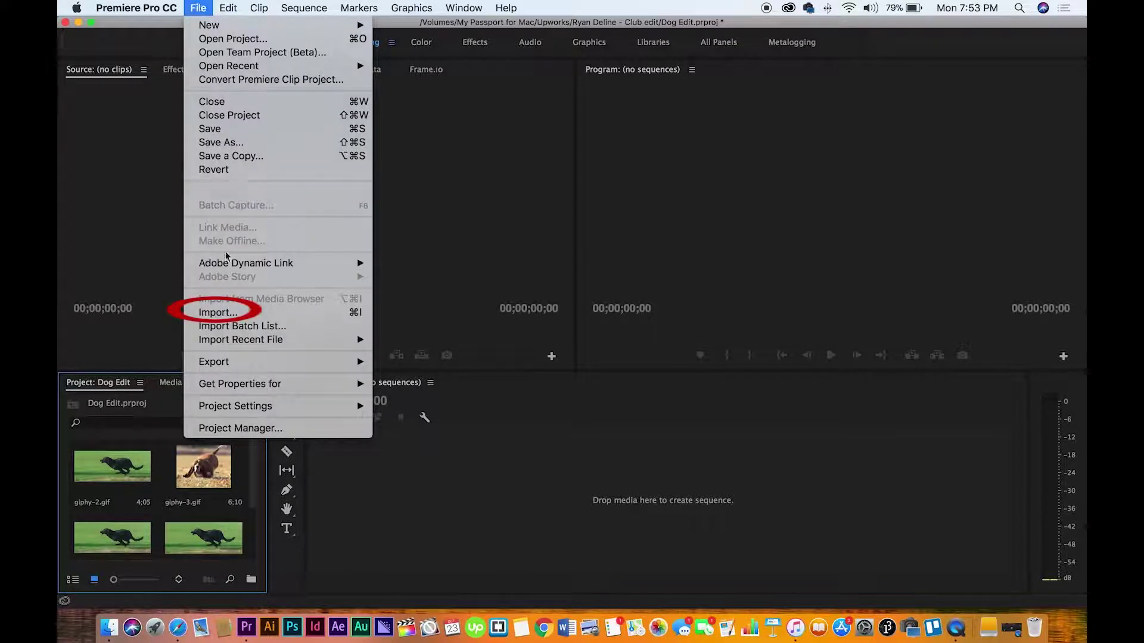
left_click(230, 312)
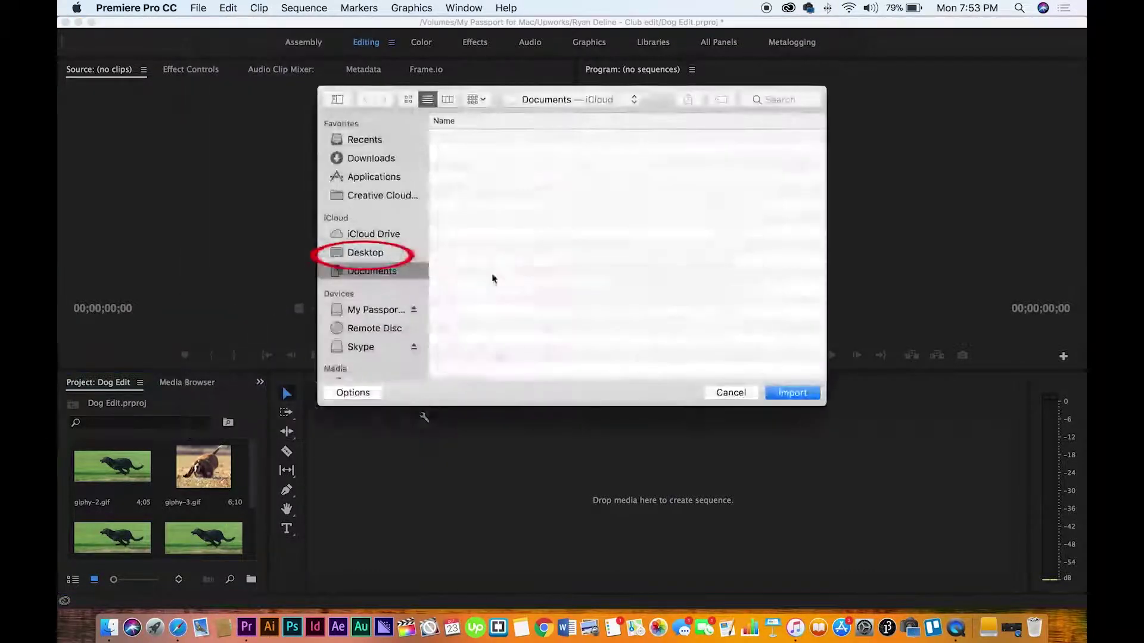
left_click(365, 253)
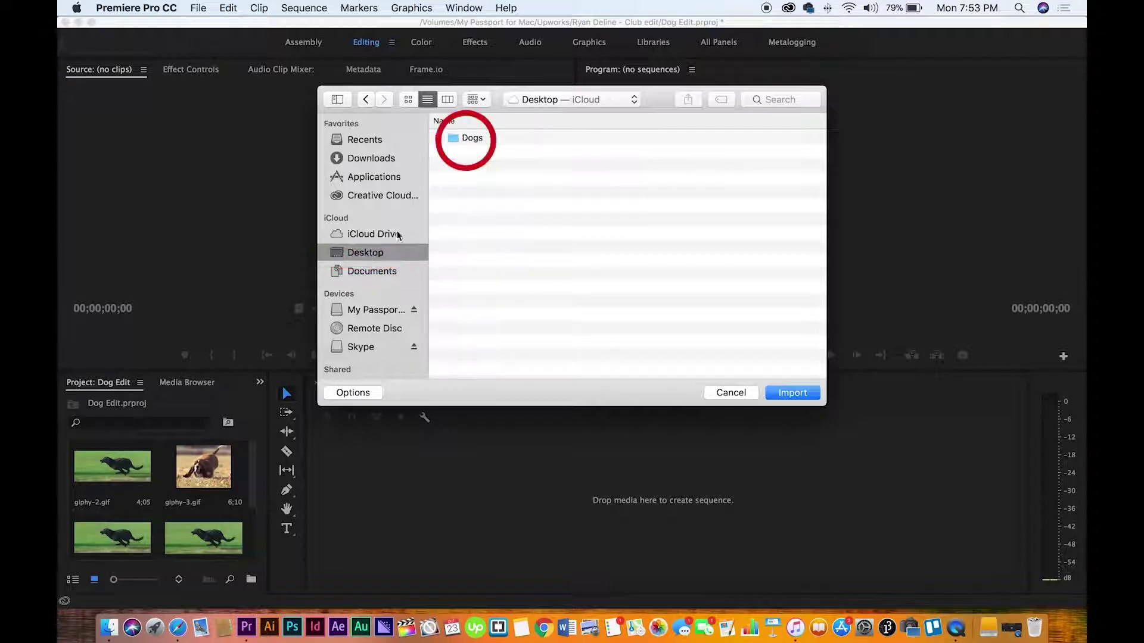
left_click(450, 136)
left_click(436, 138)
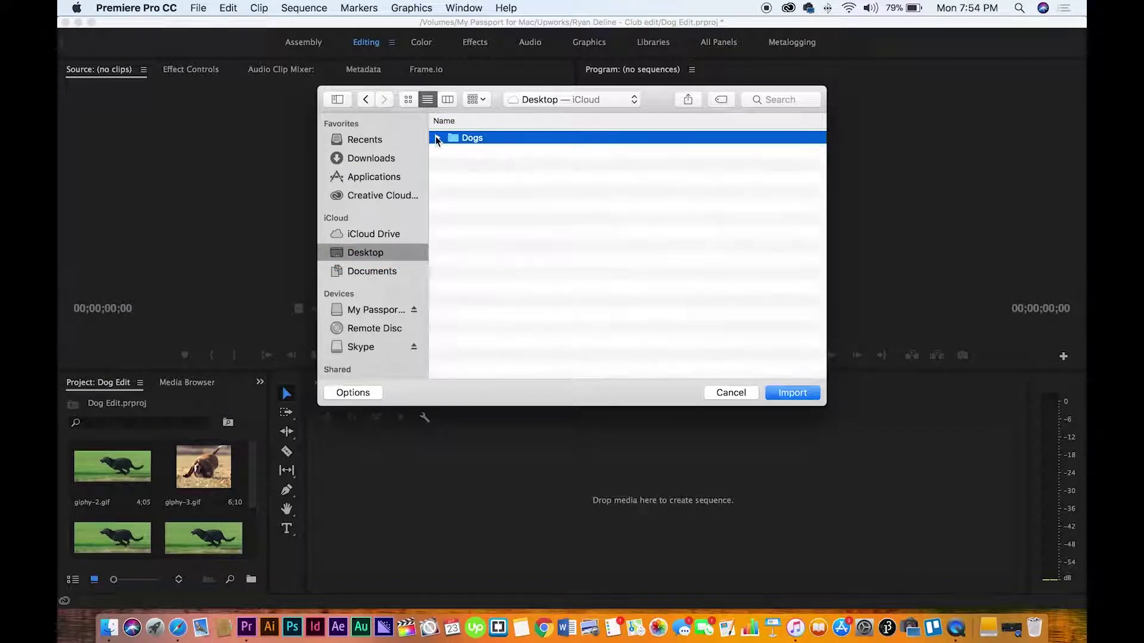
left_click_drag(476, 204, 498, 151)
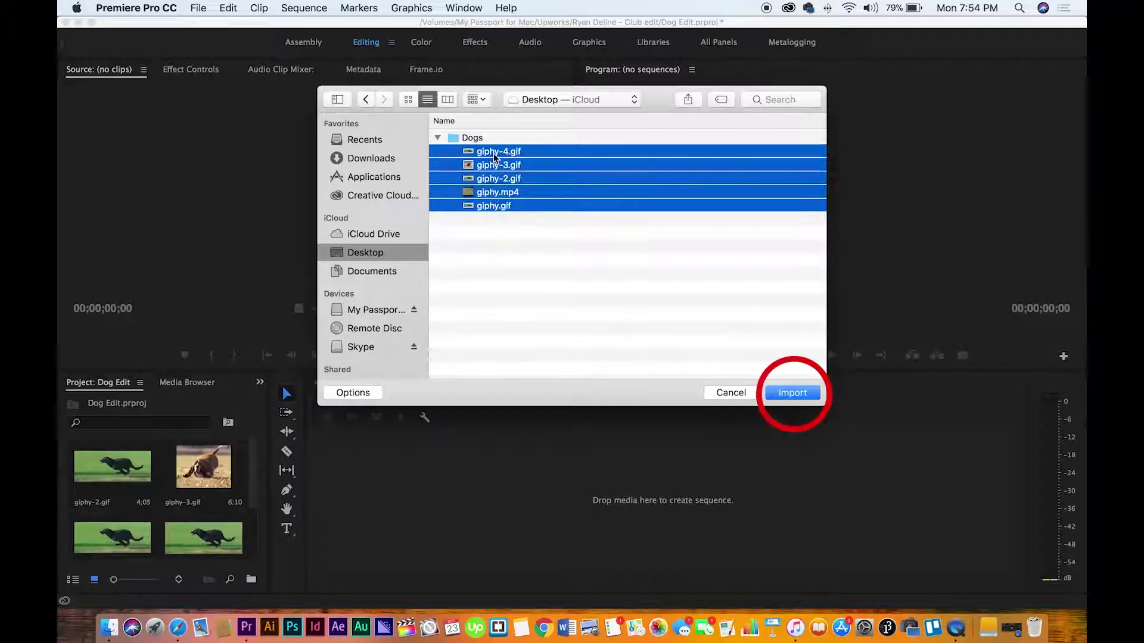
left_click(800, 393)
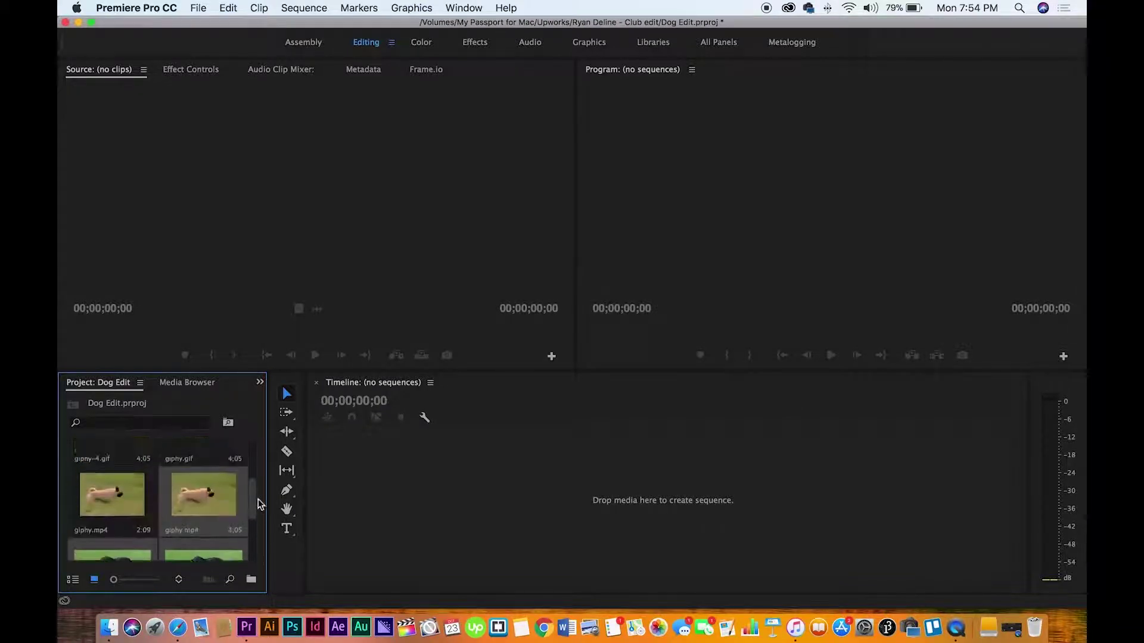
left_click_drag(256, 541, 262, 458)
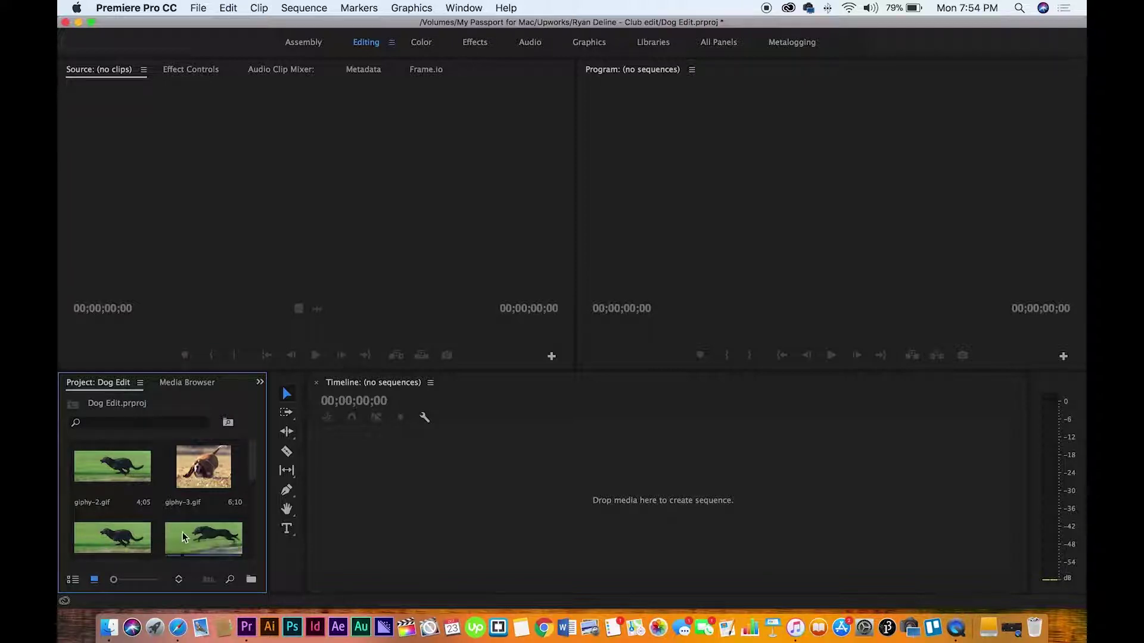
left_click(455, 464)
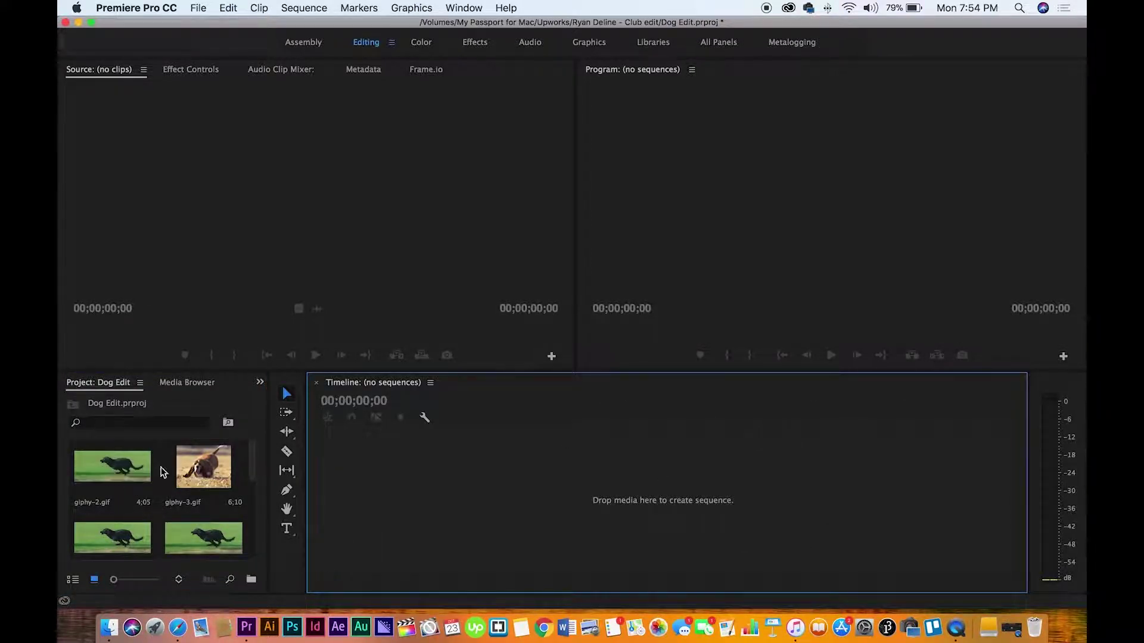
Drop giphy-2.gif on the empty timeline to create the giphy-2 sequence, then play it
left_click(87, 467)
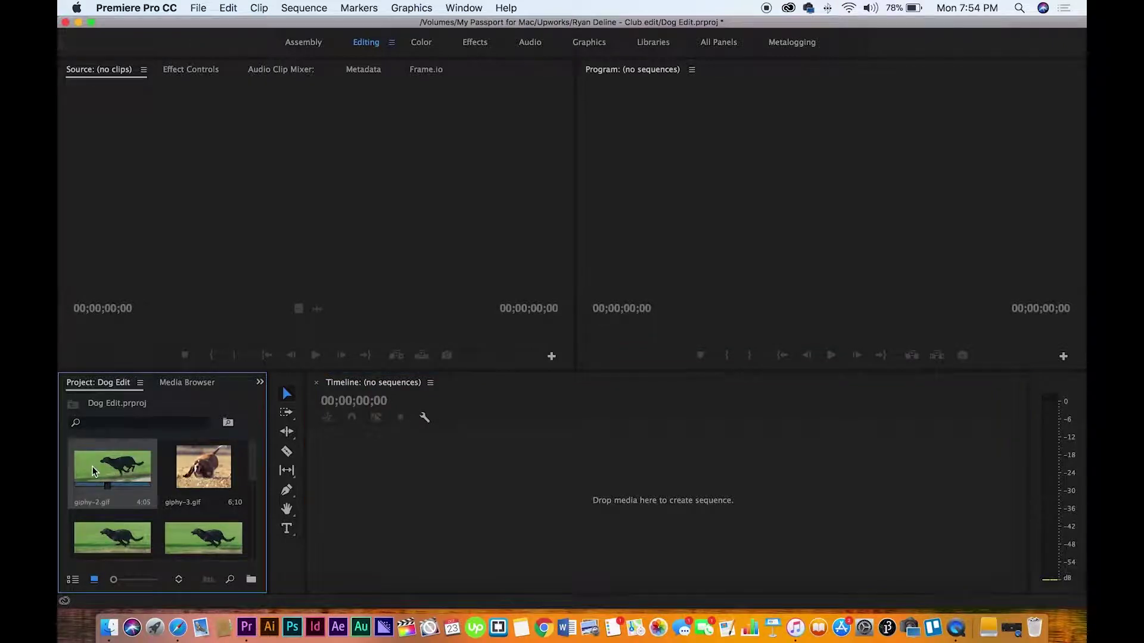
left_click_drag(98, 474, 385, 483)
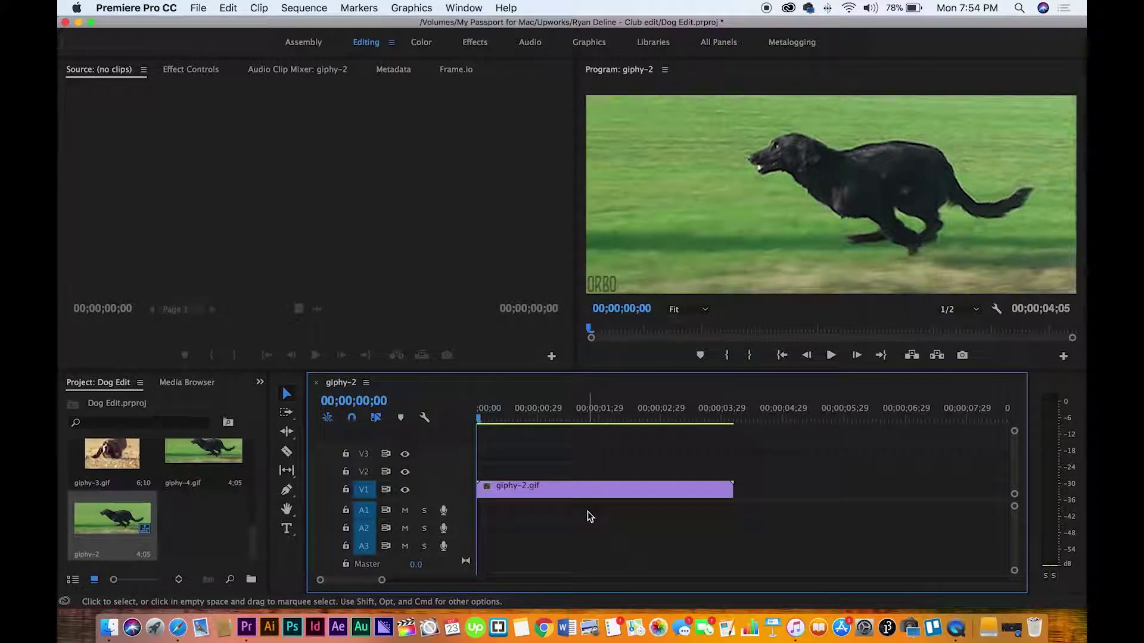
key("space")
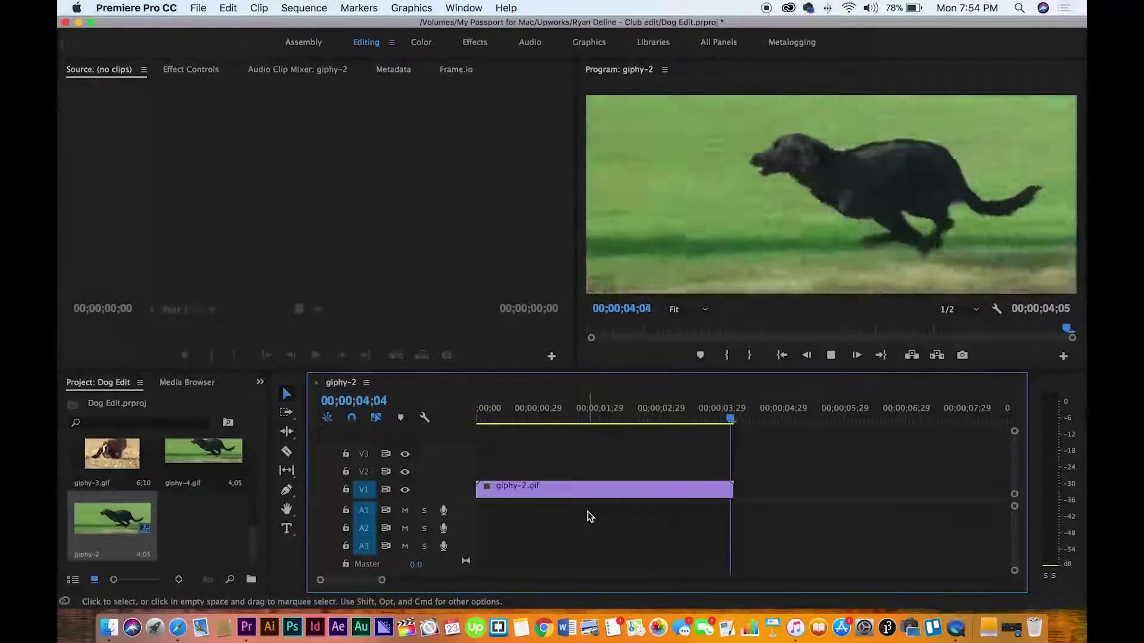
left_click_drag(510, 416, 447, 417)
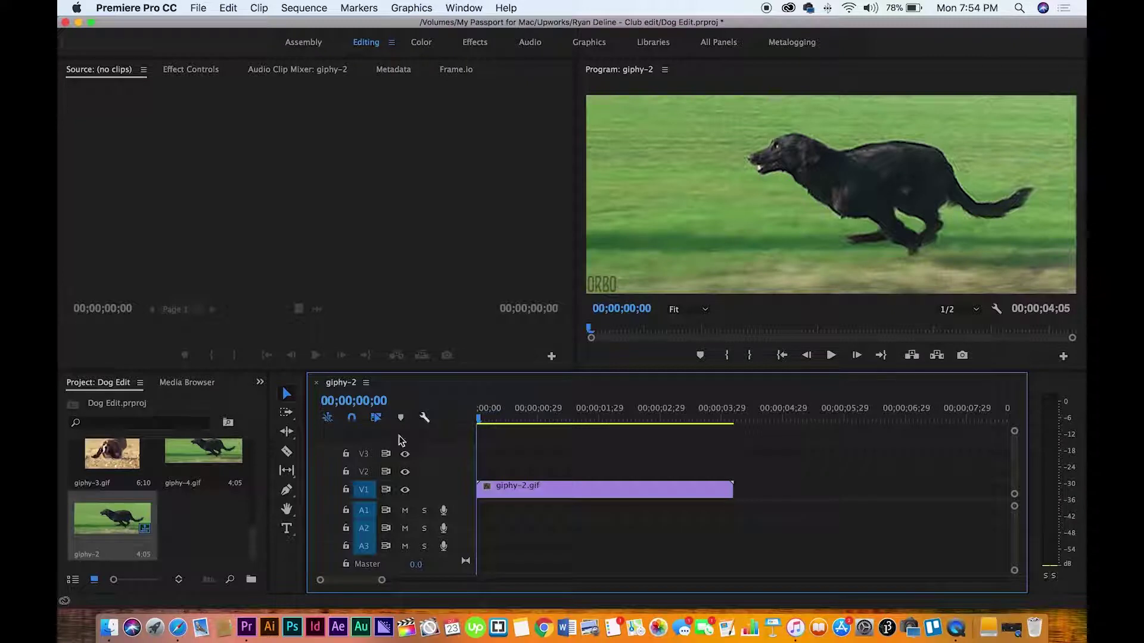
left_click_drag(255, 546, 247, 449)
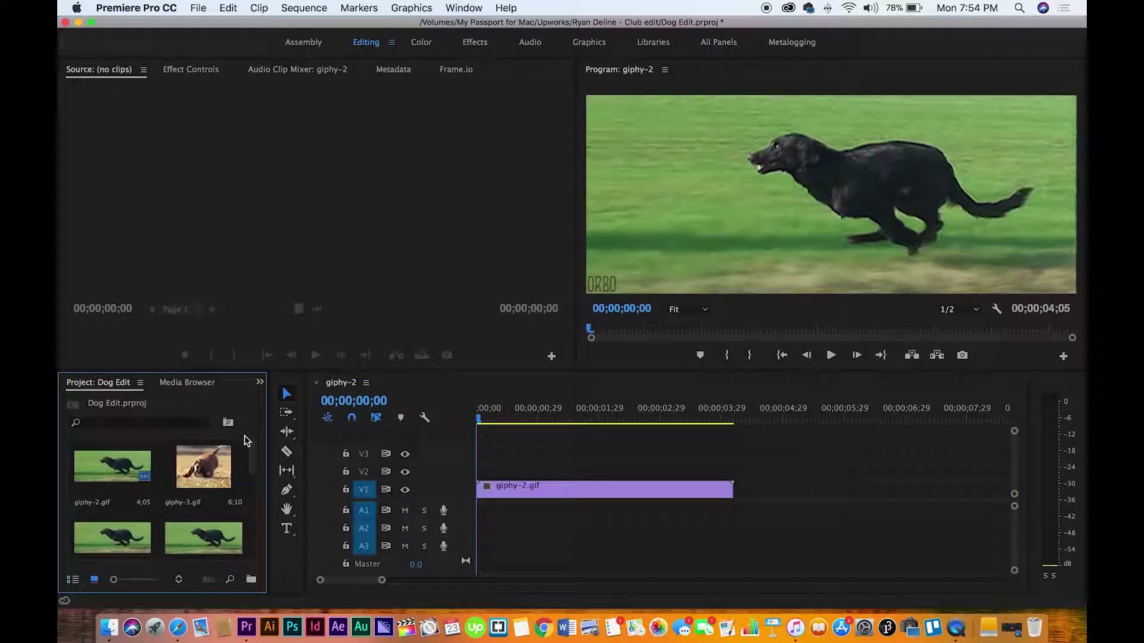
left_click(187, 479)
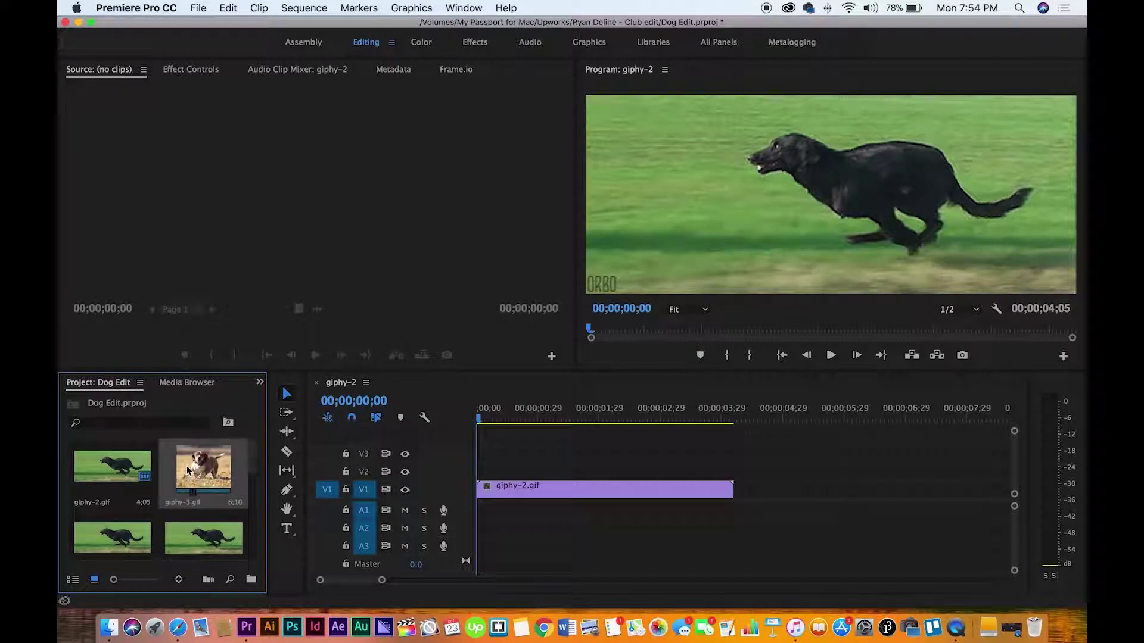
Add giphy-3.gif and then giphy.mp4 to V1 after giphy-2.gif
left_click_drag(184, 471, 742, 495)
key("minus")
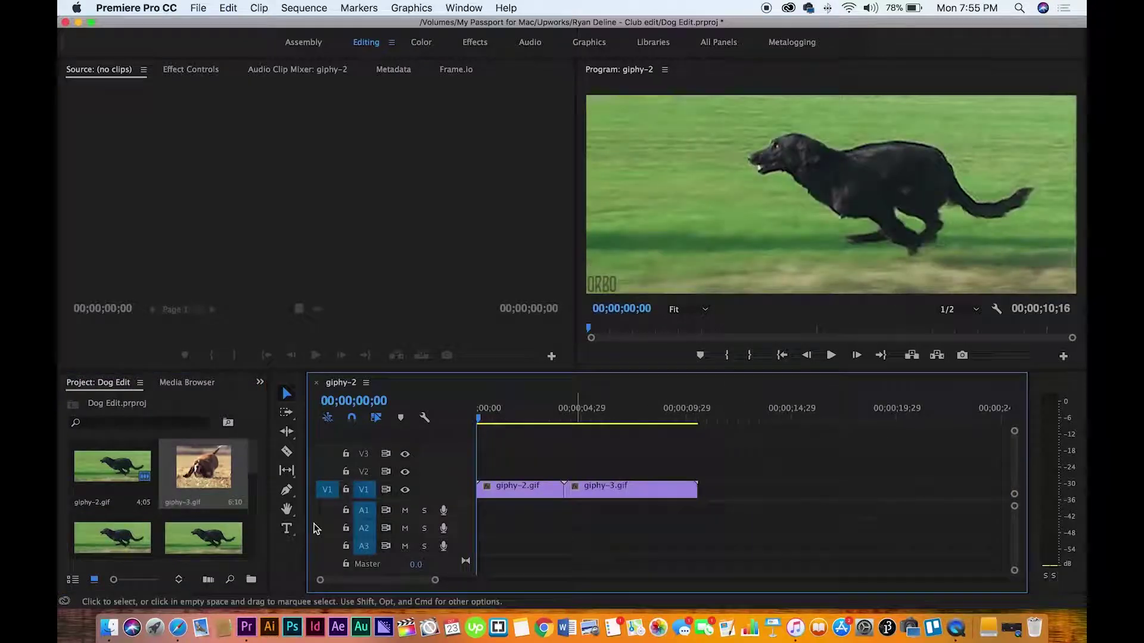
scroll(128, 514, "down", 2)
scroll(126, 513, "down", 2)
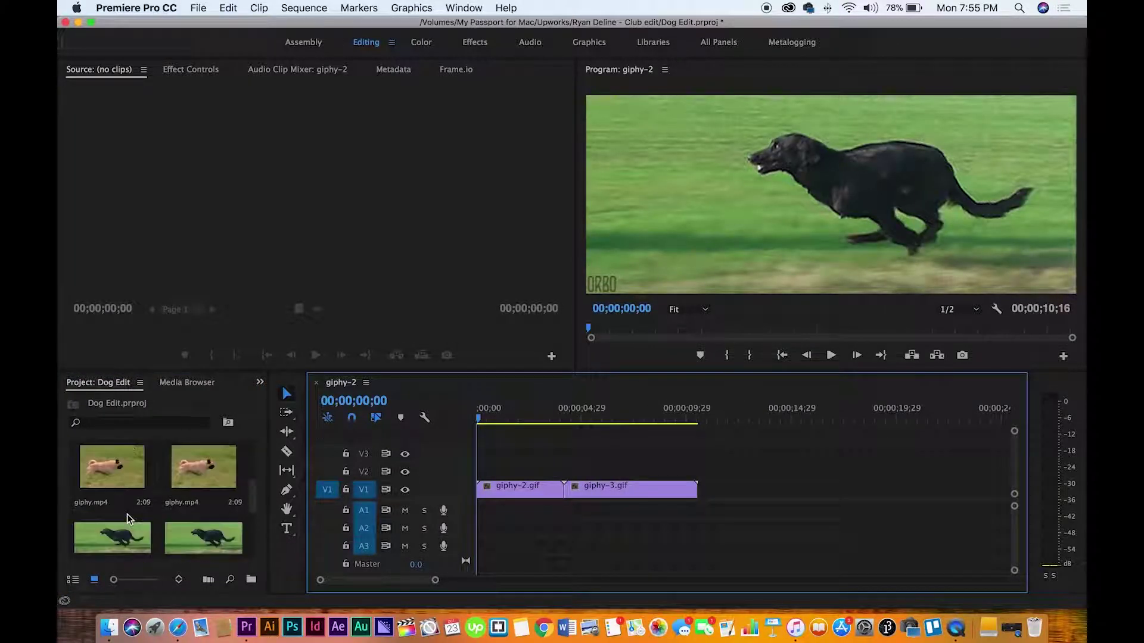
left_click(100, 488)
mouse_move(100, 488)
left_mouse_down()
mouse_move(728, 474)
mouse_move(703, 488)
left_mouse_up()
Play the three-clip sequence, stop it, and return the playhead to the start
key("space")
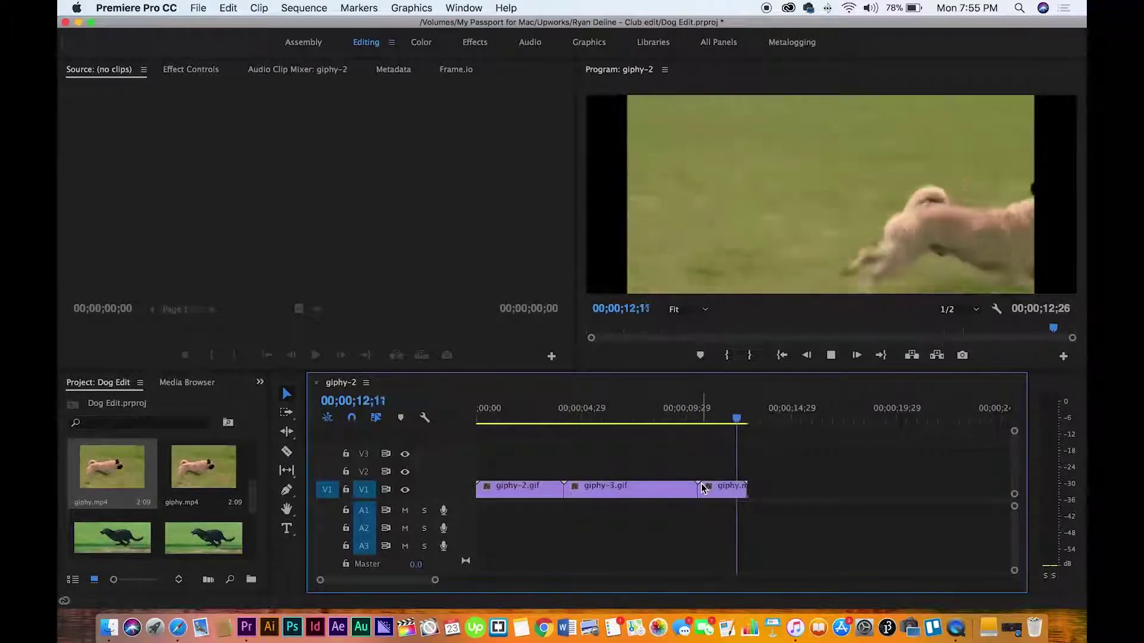
key("space")
key("space")
left_click_drag(501, 409, 460, 404)
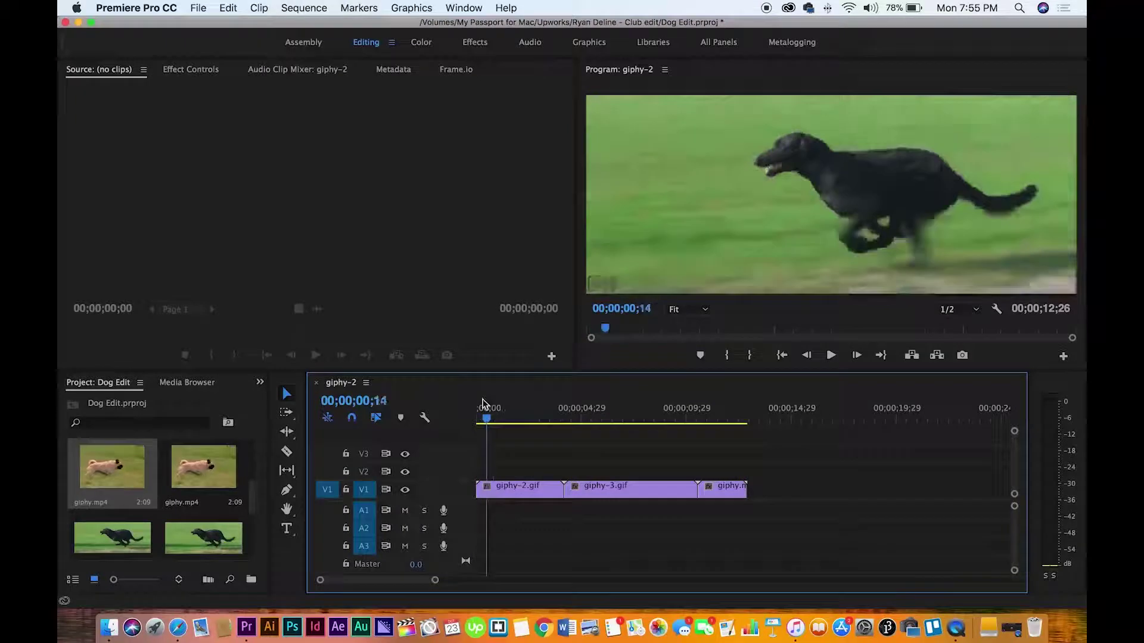
Import the Class Clean Trailer Music mp3 from the Downloads folder via File > Import
left_click(198, 6)
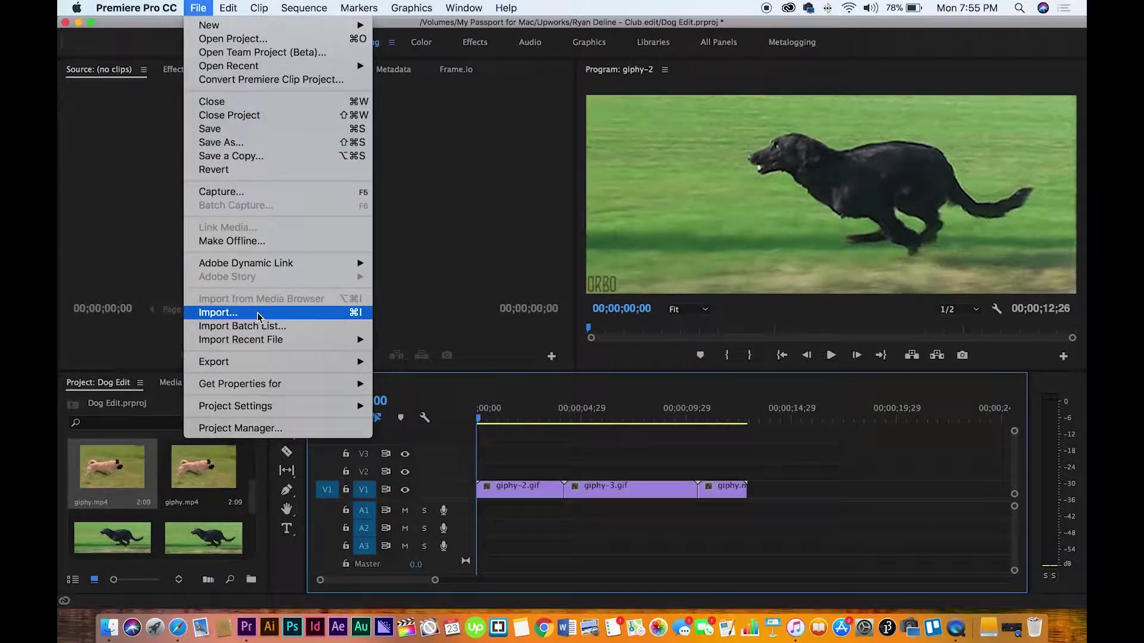
left_click(224, 312)
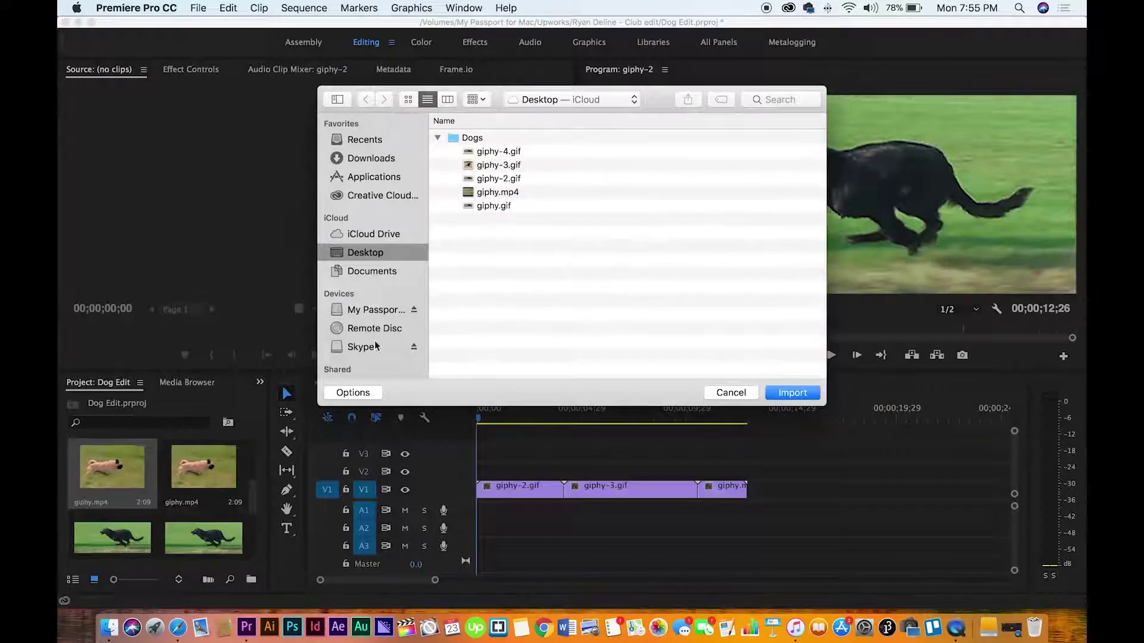
left_click(381, 160)
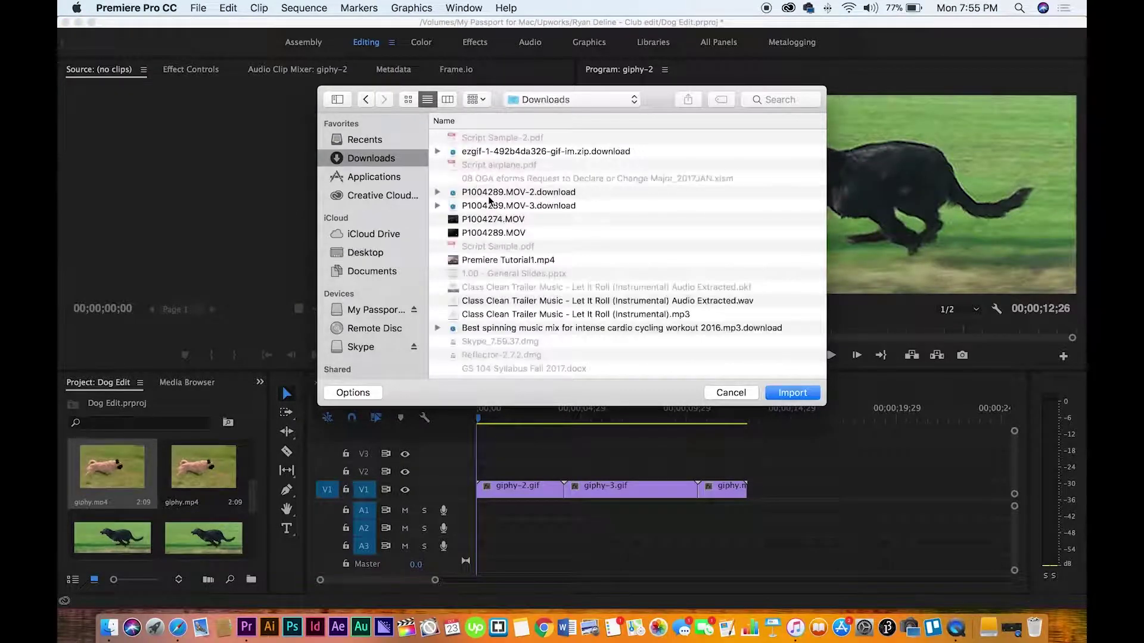
scroll(491, 206, "down", 5)
scroll(496, 211, "down", 3)
scroll(503, 218, "up", 3)
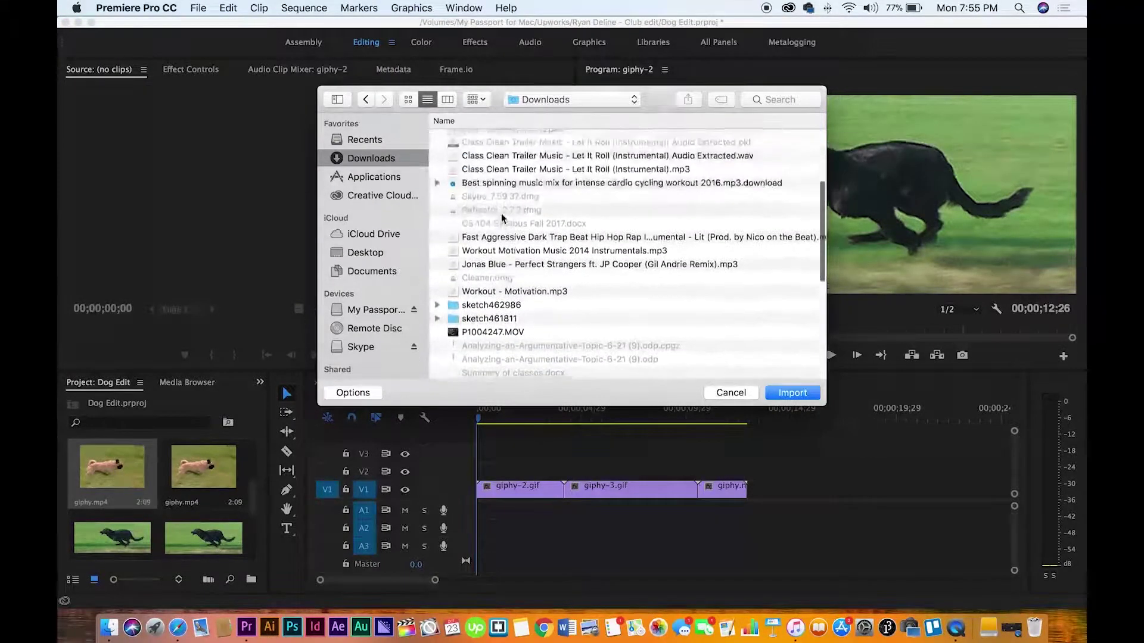
left_click(508, 169)
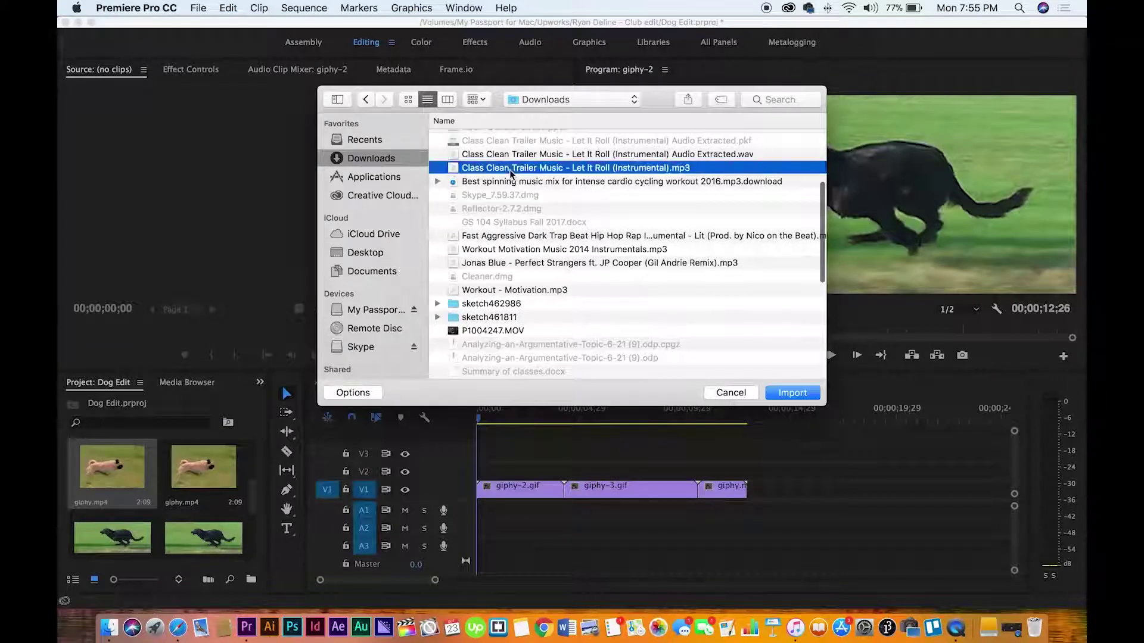
key("Return")
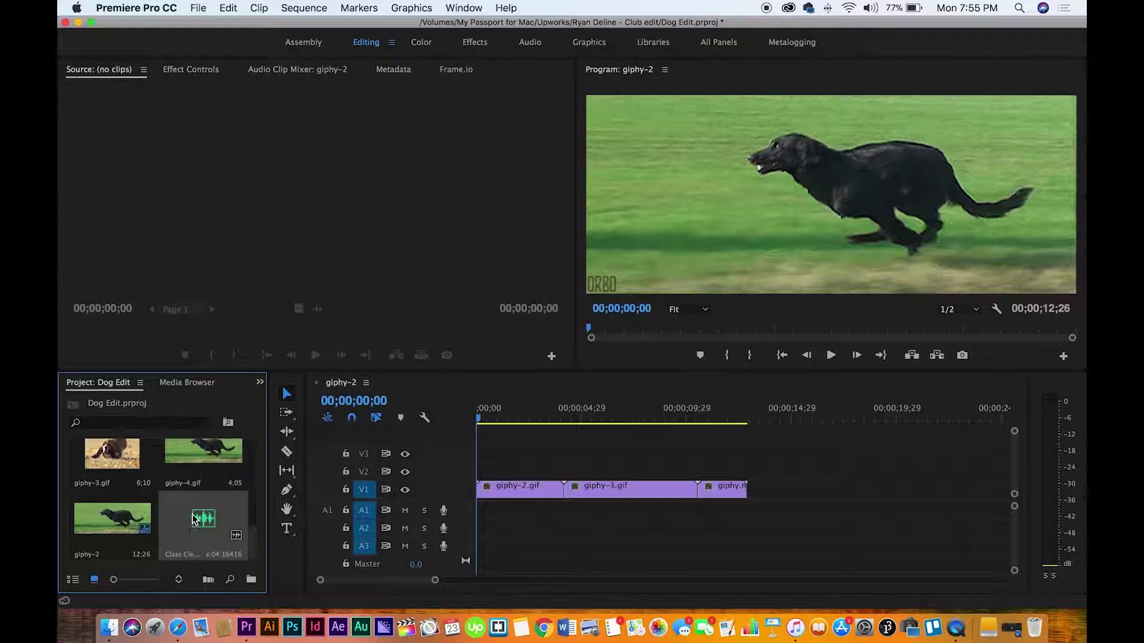
Place the Class Clean music on A1 at the sequence start and play it
left_click_drag(194, 518, 483, 514)
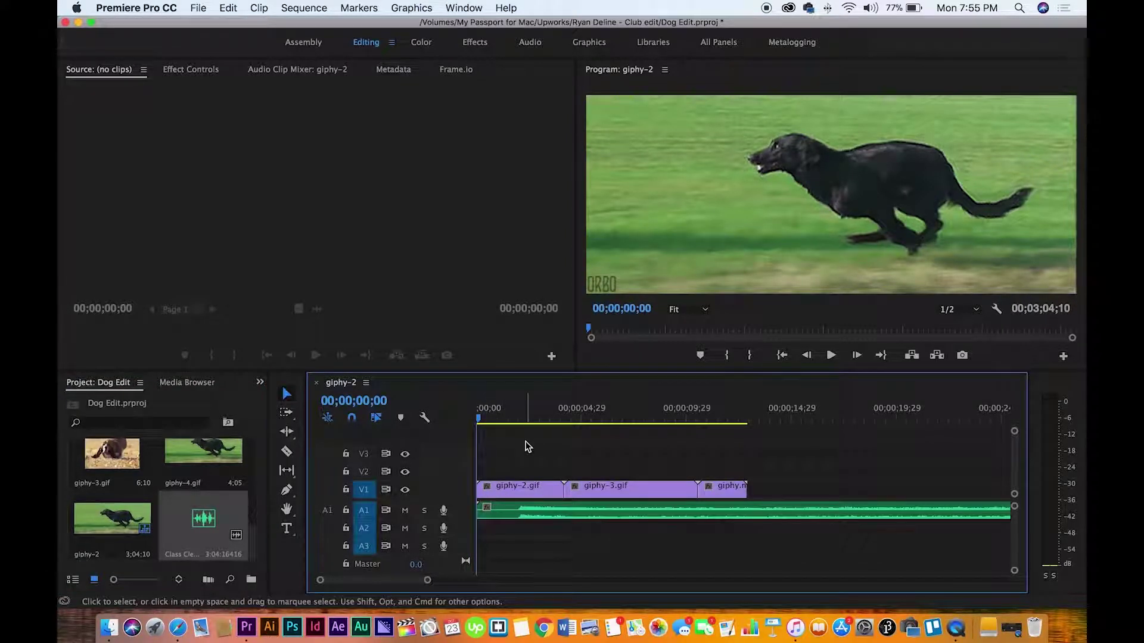
key("space")
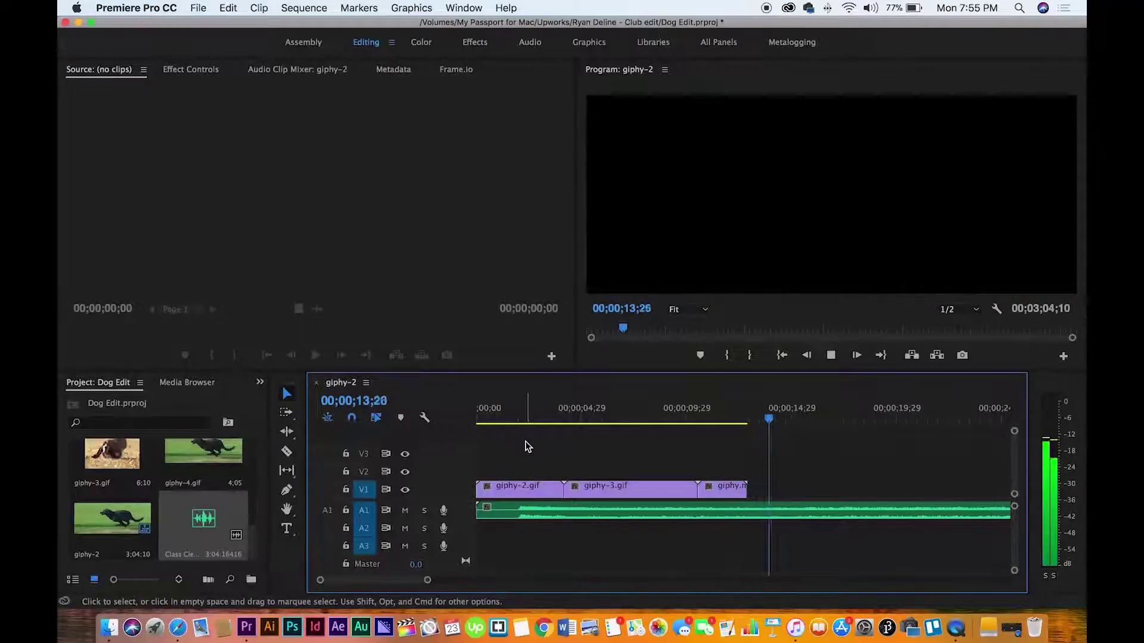
key("space")
left_click_drag(623, 409, 461, 413)
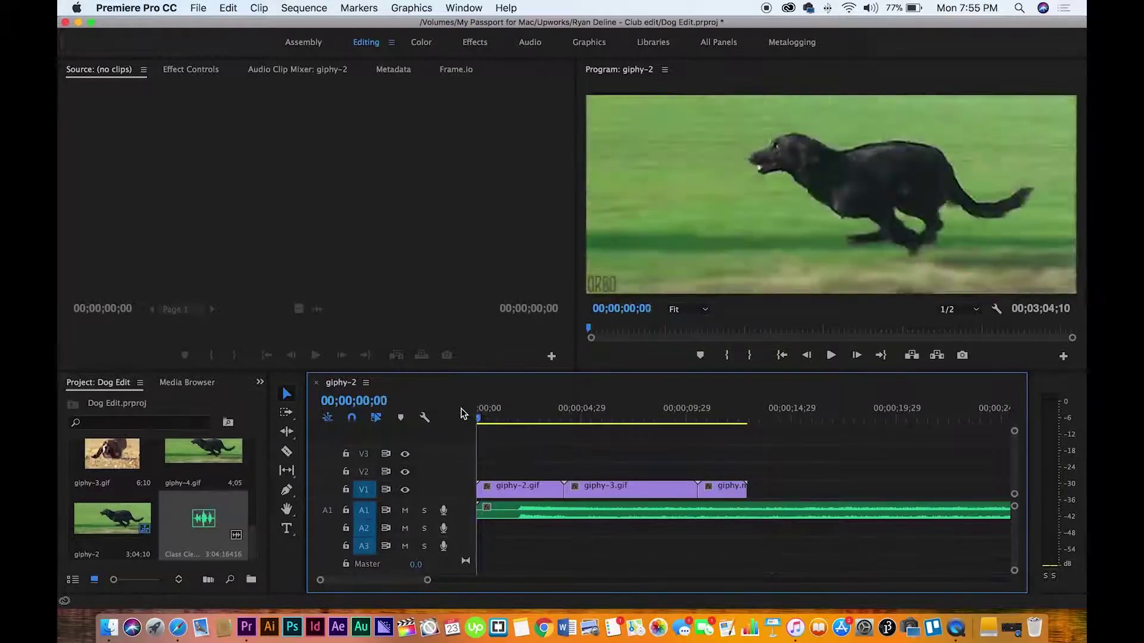